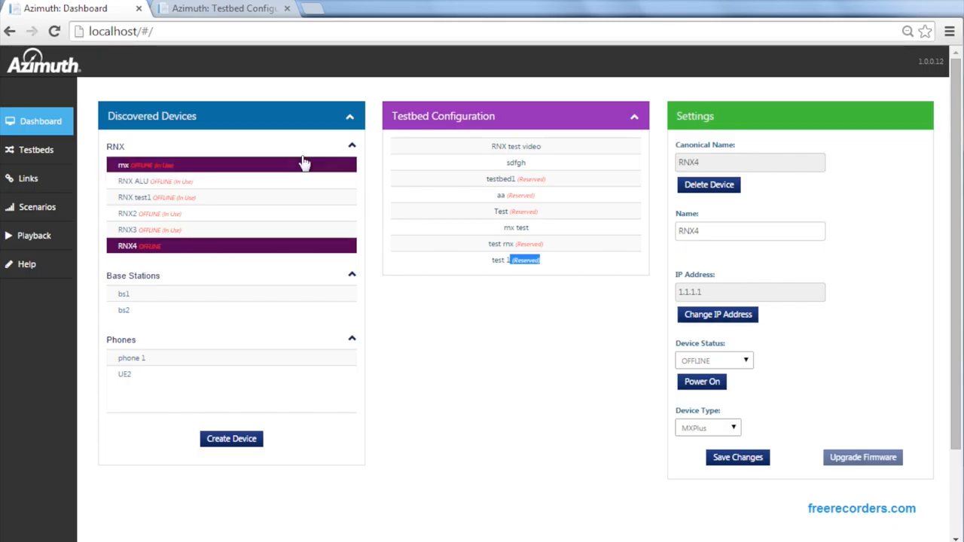
Step: Create a new testbed named "testbed video1" with the description "test"
{"action": "key", "text": "ctrl+Tab"}
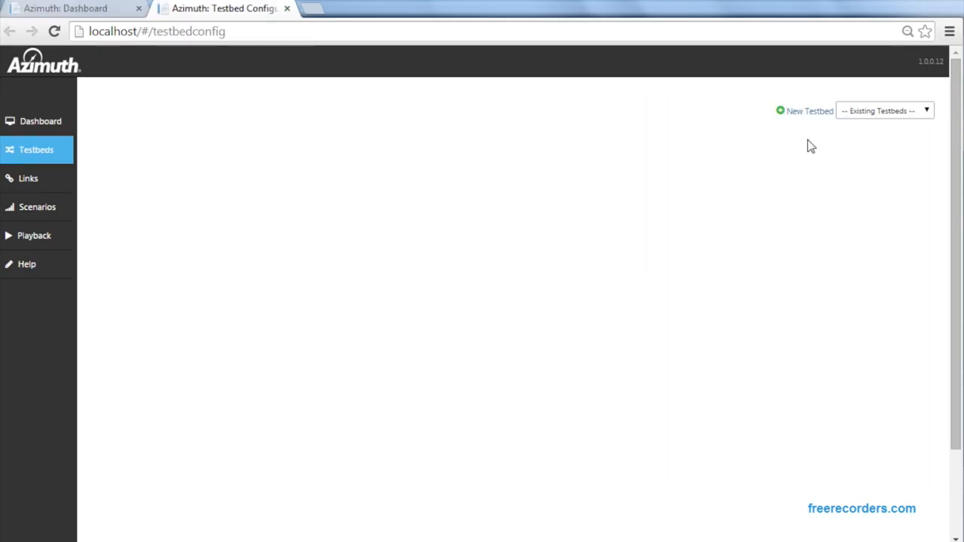
{"action": "left_click", "coordinate": [810, 111]}
{"action": "left_click", "coordinate": [452, 135]}
{"action": "type", "text": "test"}
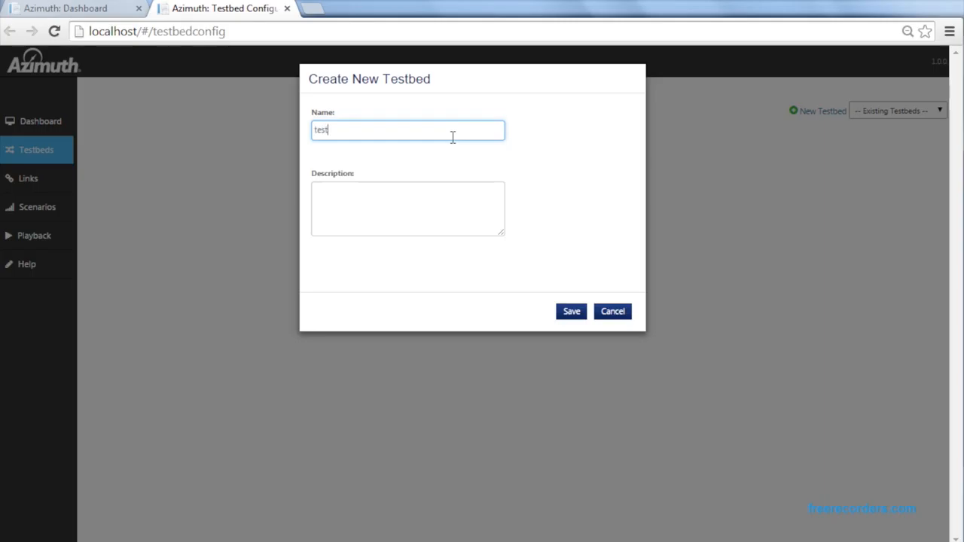
{"action": "type", "text": "bed video1"}
{"action": "left_click", "coordinate": [407, 215]}
{"action": "type", "text": "rest"}
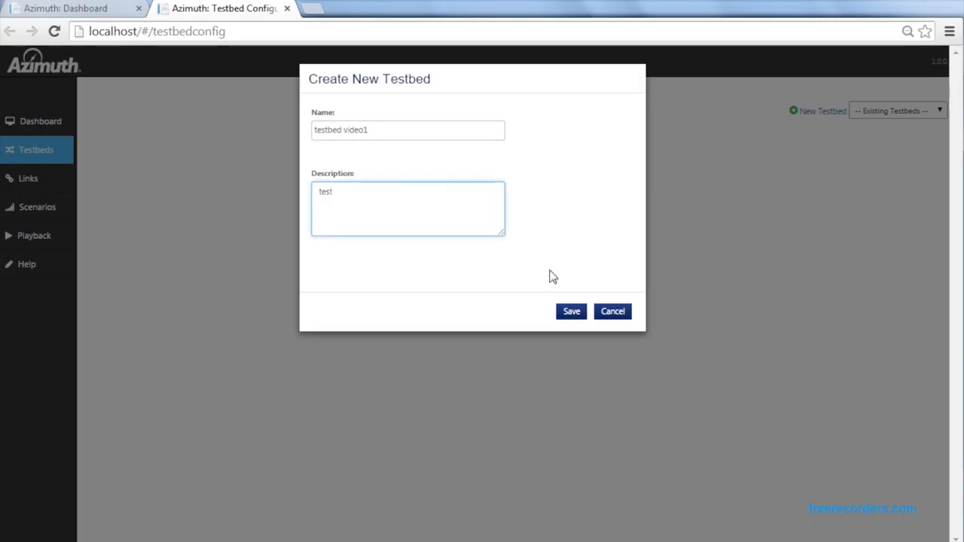
{"action": "left_click", "coordinate": [571, 312]}
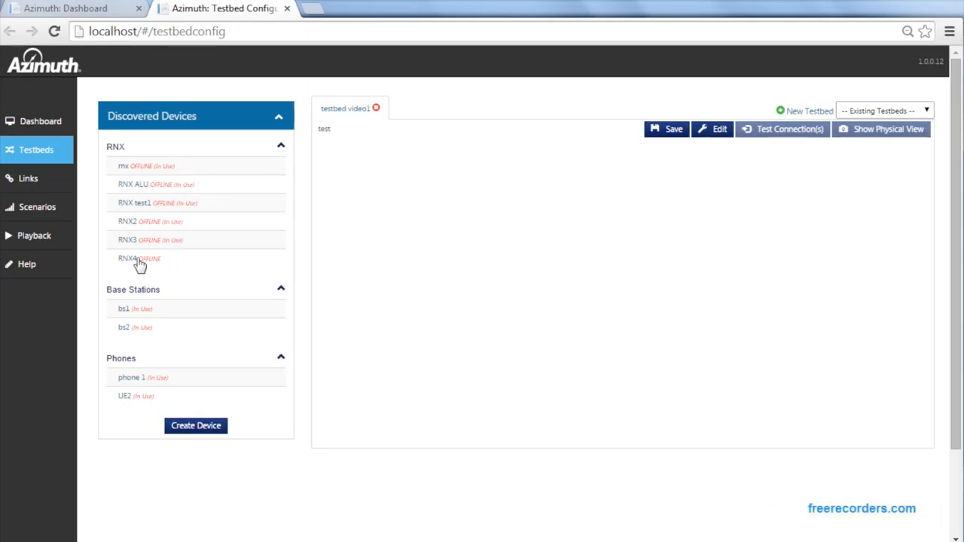
Step: Add the RNX4 device to the testbed canvas and set its mode to 4x4B
{"action": "left_click_drag", "start_coordinate": [136, 261], "coordinate": [574, 283]}
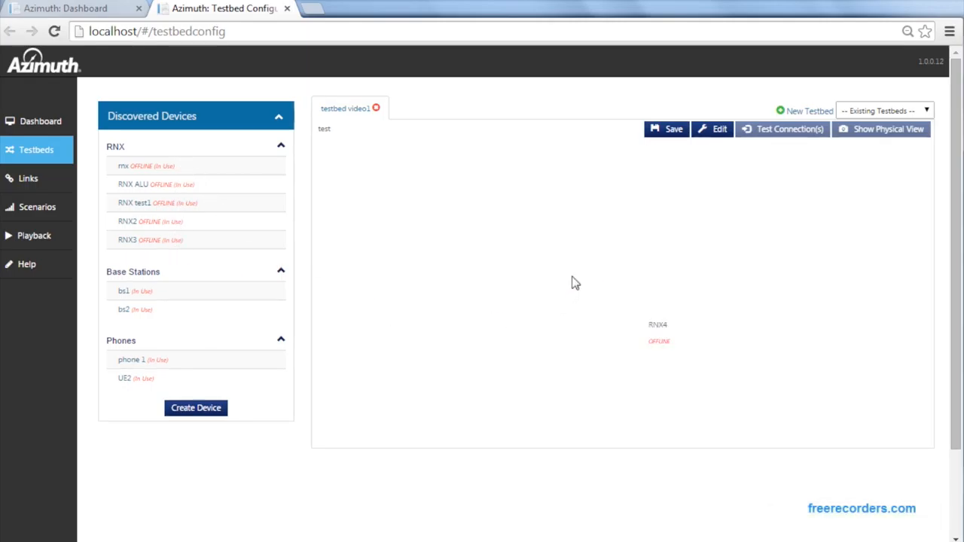
{"action": "left_click", "coordinate": [466, 172]}
{"action": "left_click", "coordinate": [576, 271]}
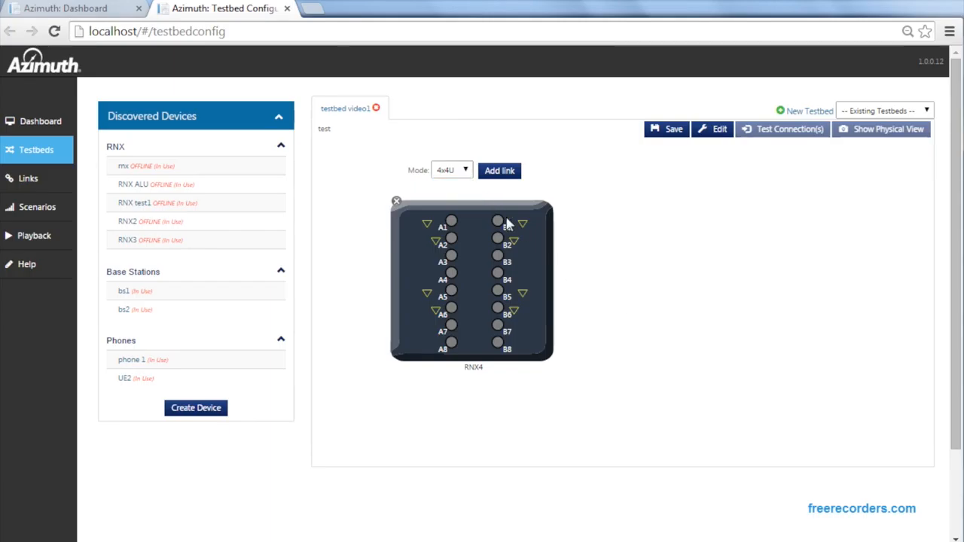
{"action": "left_click", "coordinate": [465, 171]}
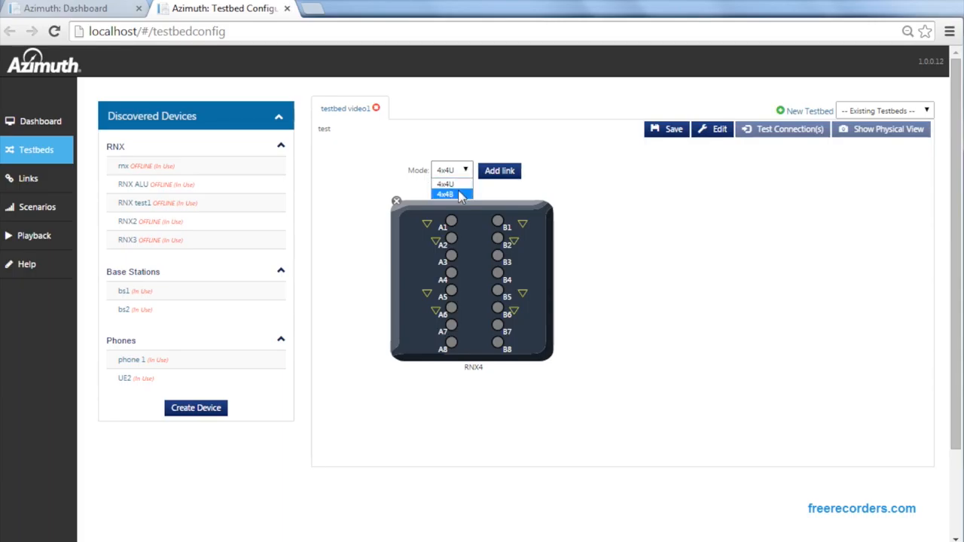
{"action": "left_click", "coordinate": [458, 196]}
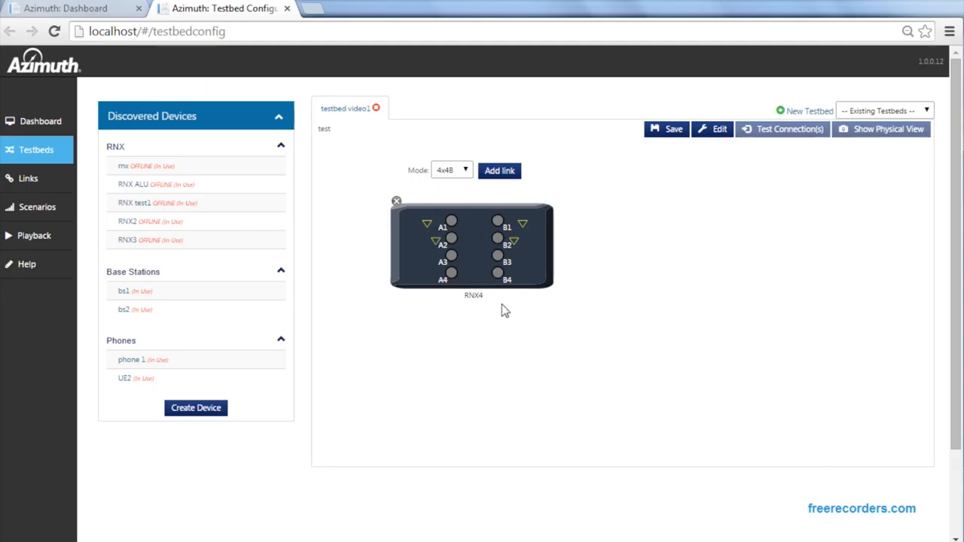
Step: Place base stations bs1 and bs2 on the A side of RNX4 and phone 1 on its B side
{"action": "left_click_drag", "start_coordinate": [150, 297], "coordinate": [340, 212]}
{"action": "left_click_drag", "start_coordinate": [163, 294], "coordinate": [365, 285]}
{"action": "left_click_drag", "start_coordinate": [158, 314], "coordinate": [682, 226]}
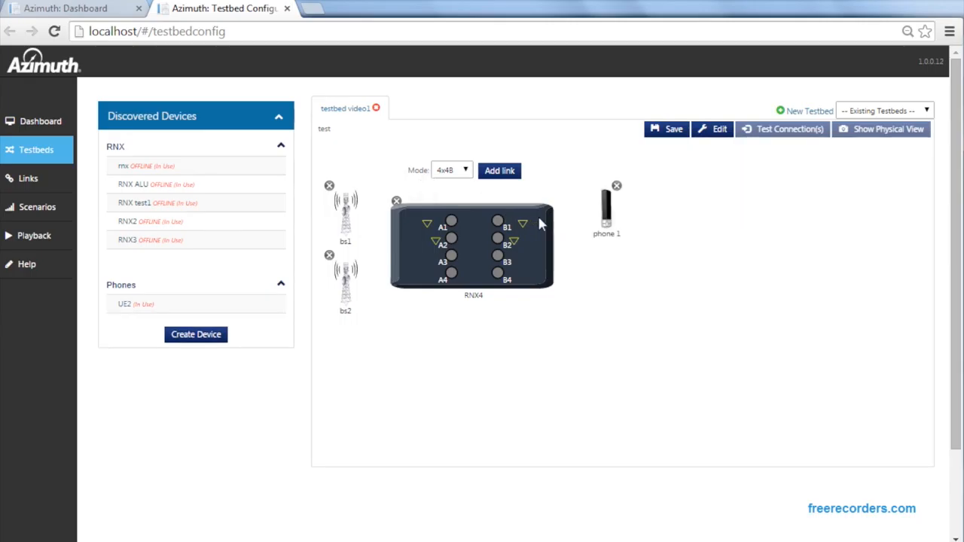
Step: Add a link from bs1 to phone 1 through RNX4 ports A1, A2, B1 and B2
{"action": "left_click", "coordinate": [496, 221]}
{"action": "left_click", "coordinate": [451, 221]}
{"action": "left_click", "coordinate": [451, 238]}
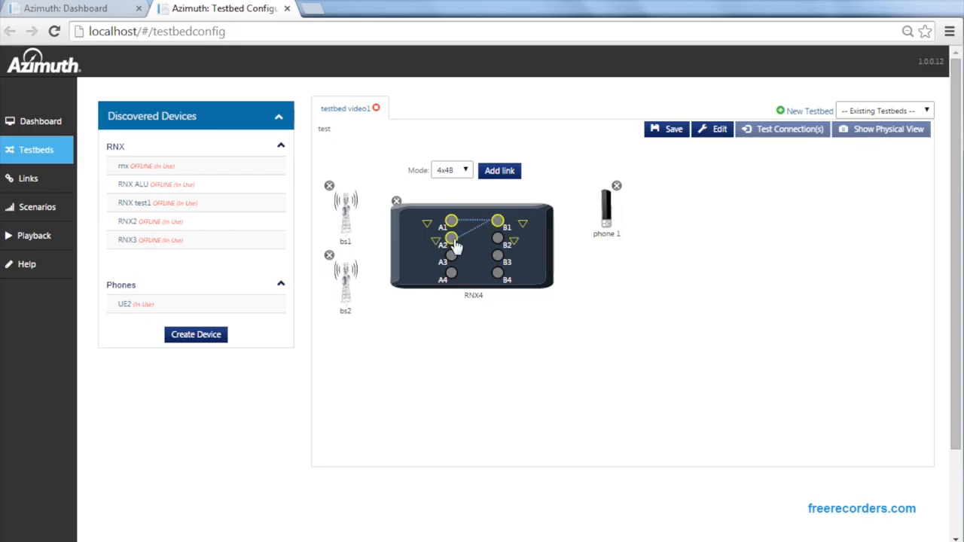
{"action": "left_click", "coordinate": [498, 240]}
{"action": "left_click", "coordinate": [343, 213]}
{"action": "left_click", "coordinate": [606, 215]}
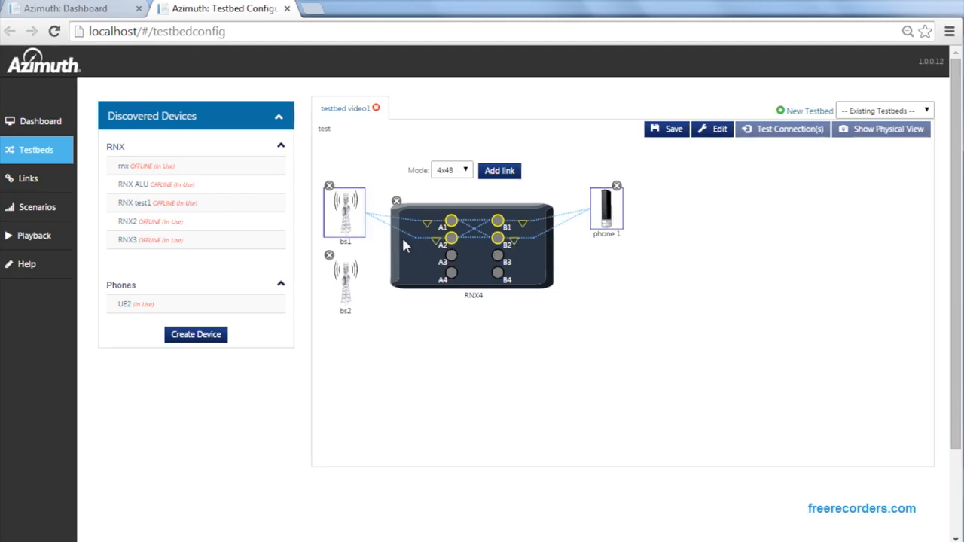
{"action": "left_click", "coordinate": [506, 176]}
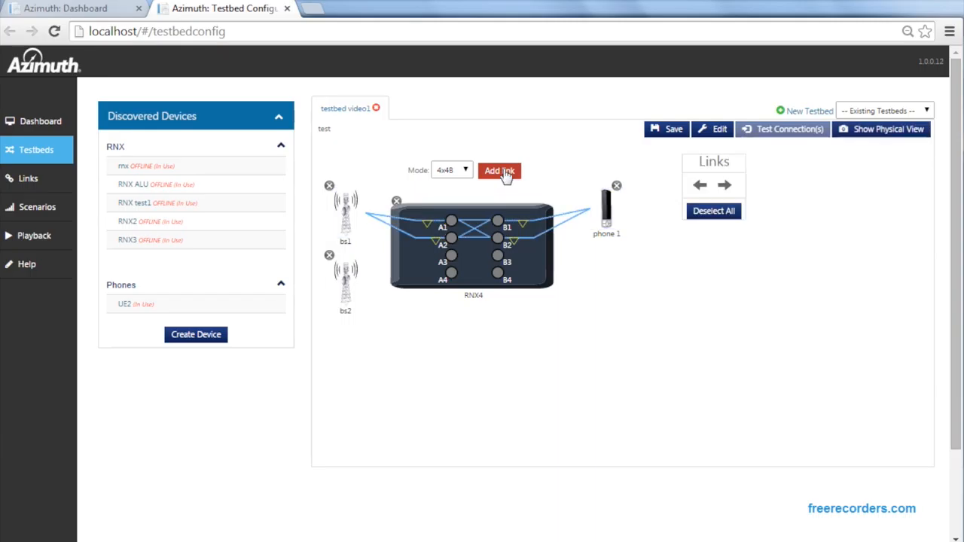
Step: Add a second link from bs2 to phone 1 through RNX4 ports A3, A4, B3 and B4
{"action": "left_click", "coordinate": [451, 257]}
{"action": "left_click", "coordinate": [497, 256]}
{"action": "left_click", "coordinate": [498, 275]}
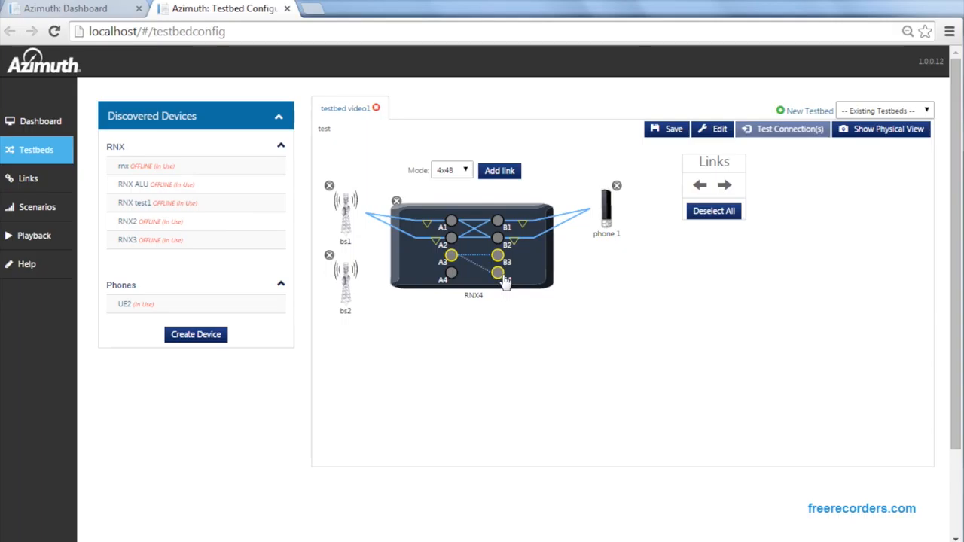
{"action": "left_click", "coordinate": [451, 274]}
{"action": "left_click", "coordinate": [355, 291]}
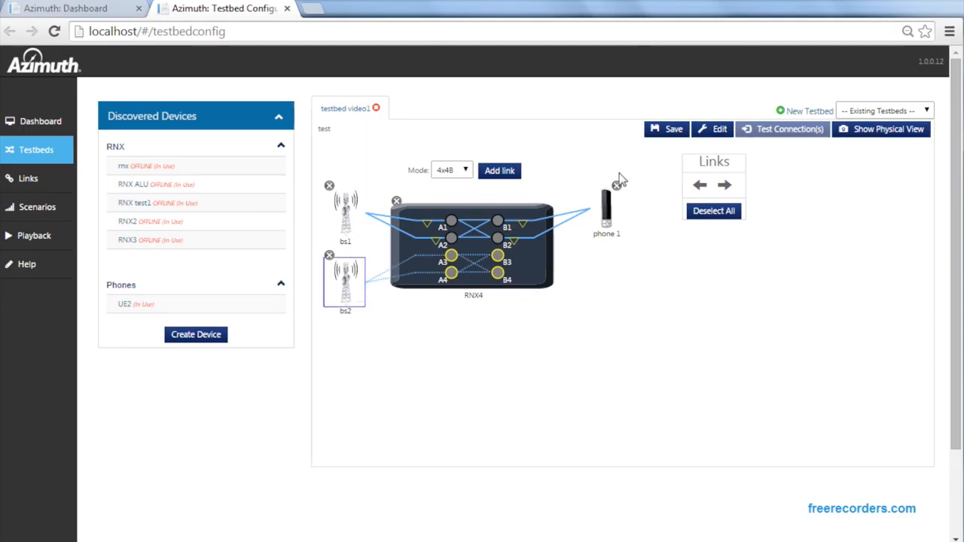
{"action": "left_click", "coordinate": [607, 213]}
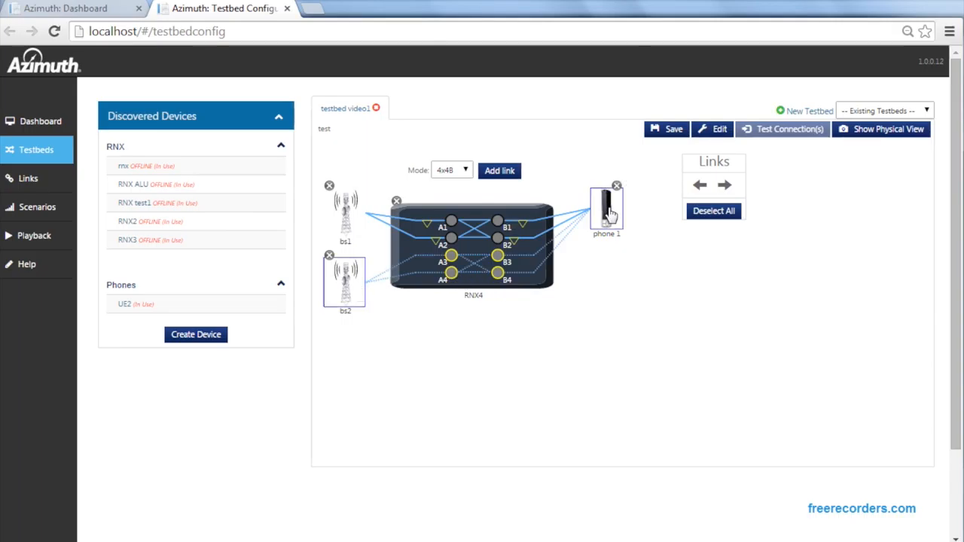
{"action": "left_click", "coordinate": [508, 175]}
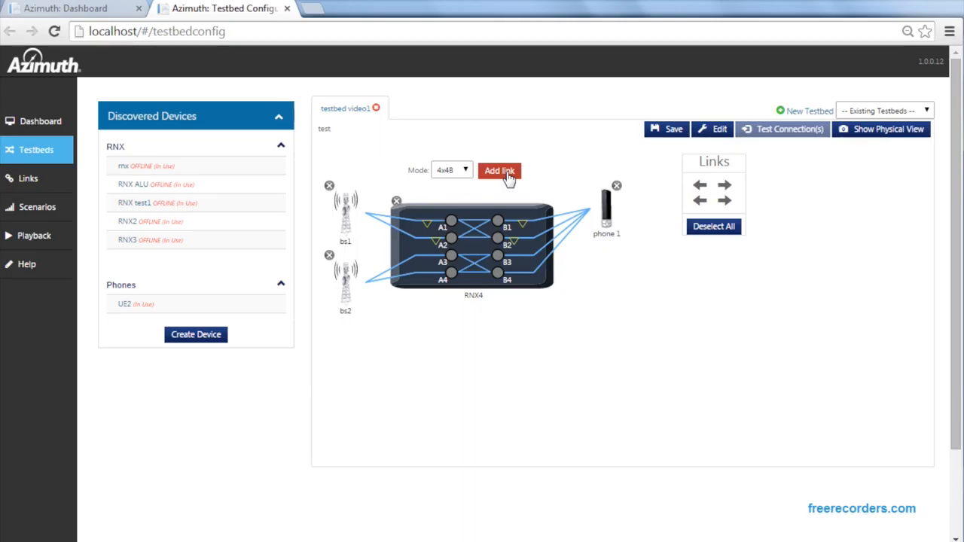
Step: Turn on the combiners joining B1 with B3 and B2 with B4, and try out the A-side combiners
{"action": "left_click", "coordinate": [524, 227]}
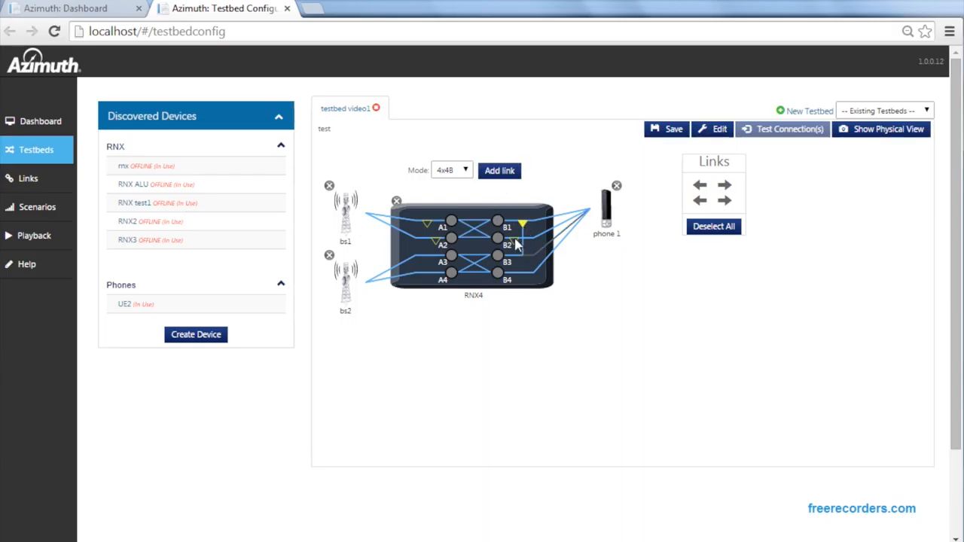
{"action": "left_click", "coordinate": [514, 243]}
{"action": "left_click", "coordinate": [426, 226]}
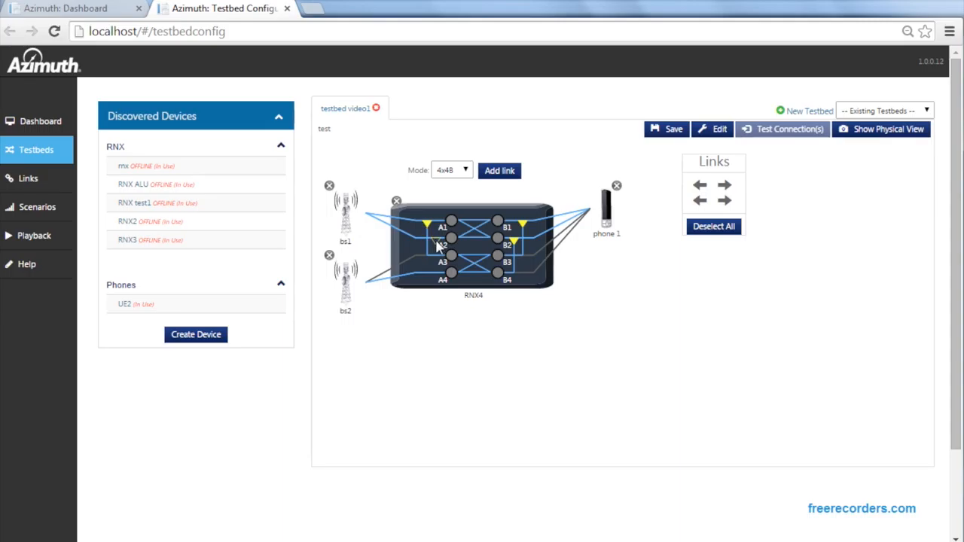
{"action": "left_click", "coordinate": [437, 245]}
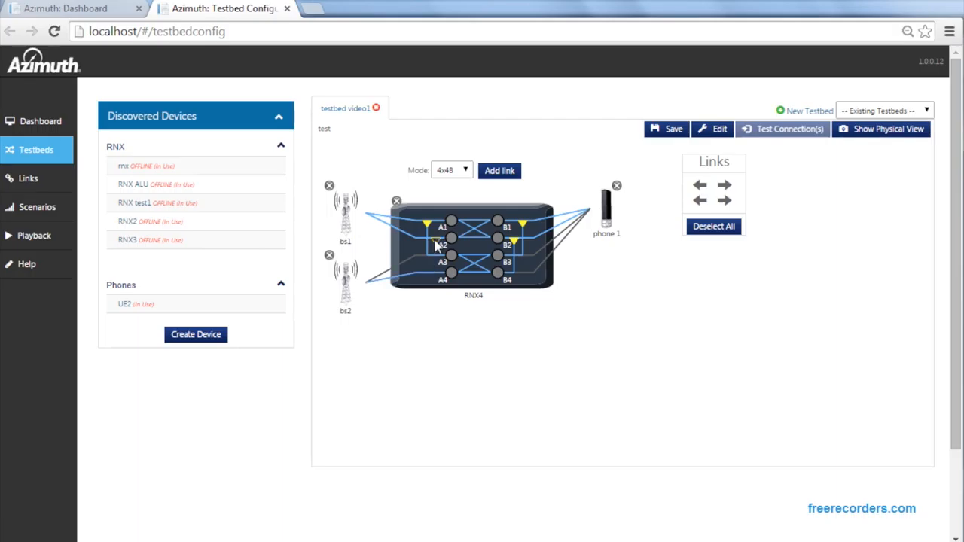
Step: Show the physical view of RNX4 to examine the bidirectional cabling, and hide it again
{"action": "left_click", "coordinate": [890, 132]}
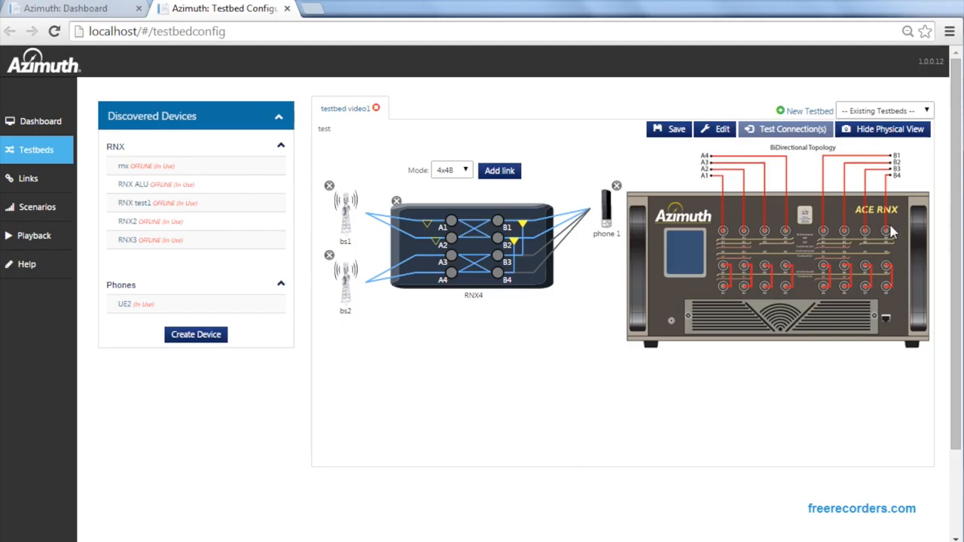
{"action": "left_click", "coordinate": [881, 130]}
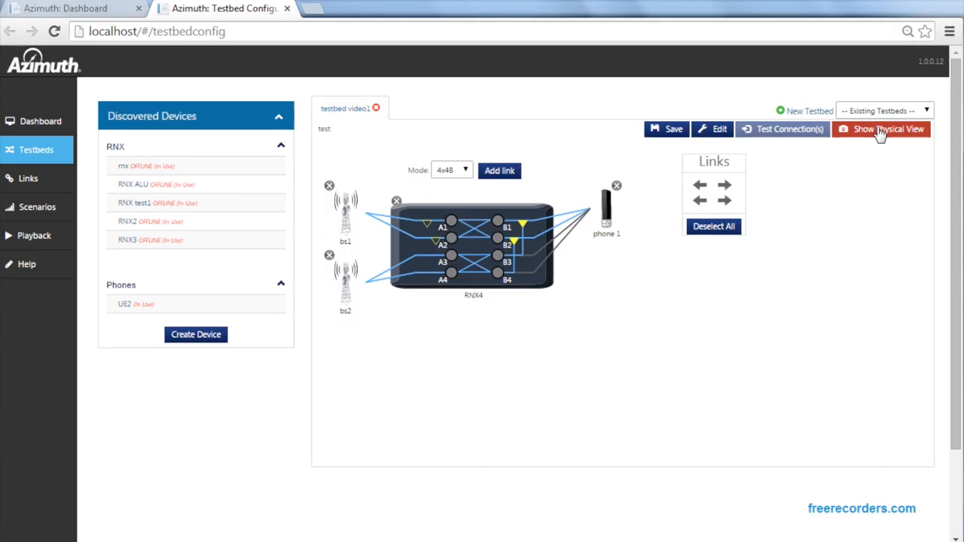
Step: Set the input power of RNX4 ports B1 and B2 to -14 dBm
{"action": "left_click", "coordinate": [500, 223]}
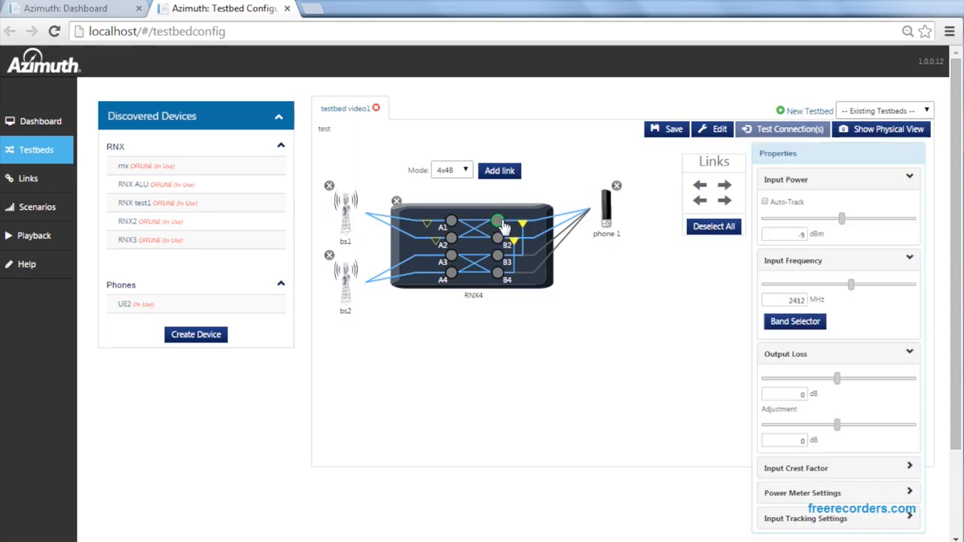
{"action": "left_click", "coordinate": [502, 239]}
{"action": "mouse_move", "coordinate": [842, 219]}
{"action": "left_mouse_down"}
{"action": "mouse_move", "coordinate": [810, 218]}
{"action": "mouse_move", "coordinate": [853, 217]}
{"action": "mouse_move", "coordinate": [818, 218]}
{"action": "mouse_move", "coordinate": [833, 218]}
{"action": "left_mouse_up"}
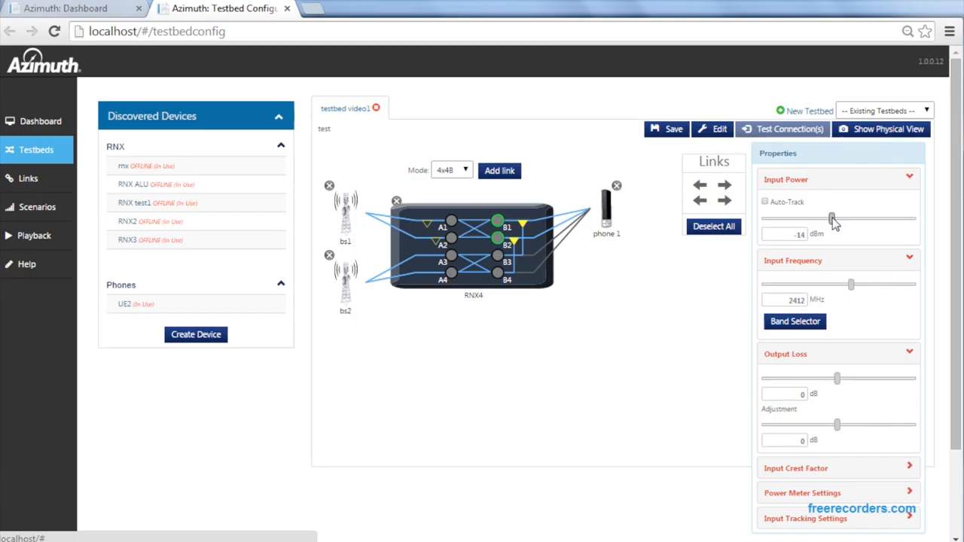
Step: Set the input frequency of ports B1 and B2 to 2204 MHz
{"action": "left_click", "coordinate": [851, 285]}
{"action": "left_click_drag", "start_coordinate": [851, 285], "coordinate": [844, 284]}
{"action": "left_click", "coordinate": [819, 295]}
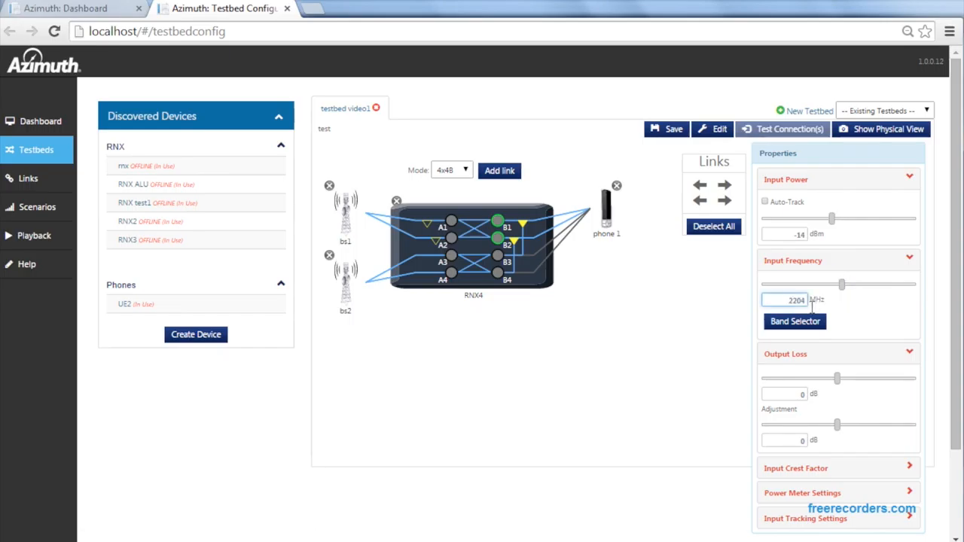
Step: Choose LTE technology and band 3 in the Band Selector for ports B1 and B2
{"action": "left_click", "coordinate": [801, 327]}
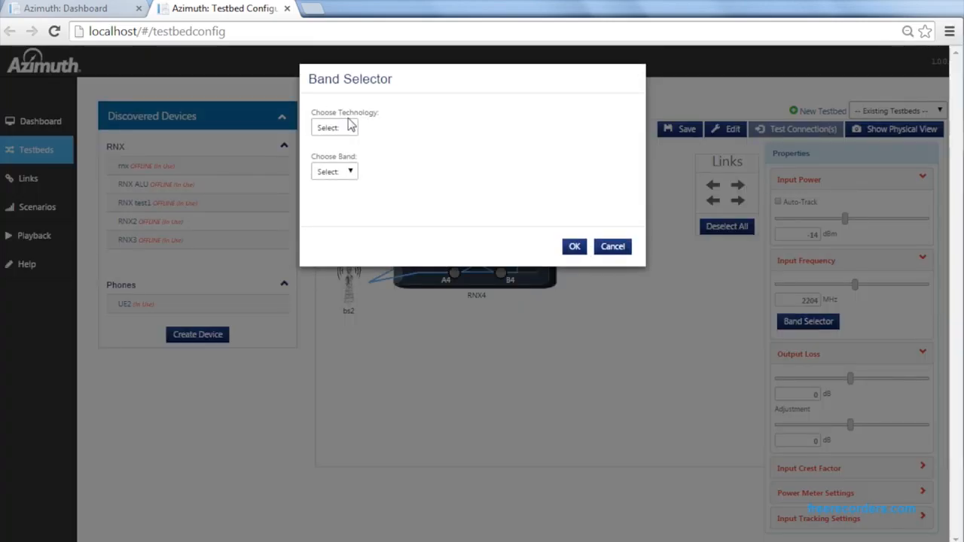
{"action": "left_click", "coordinate": [350, 127]}
{"action": "left_click", "coordinate": [349, 152]}
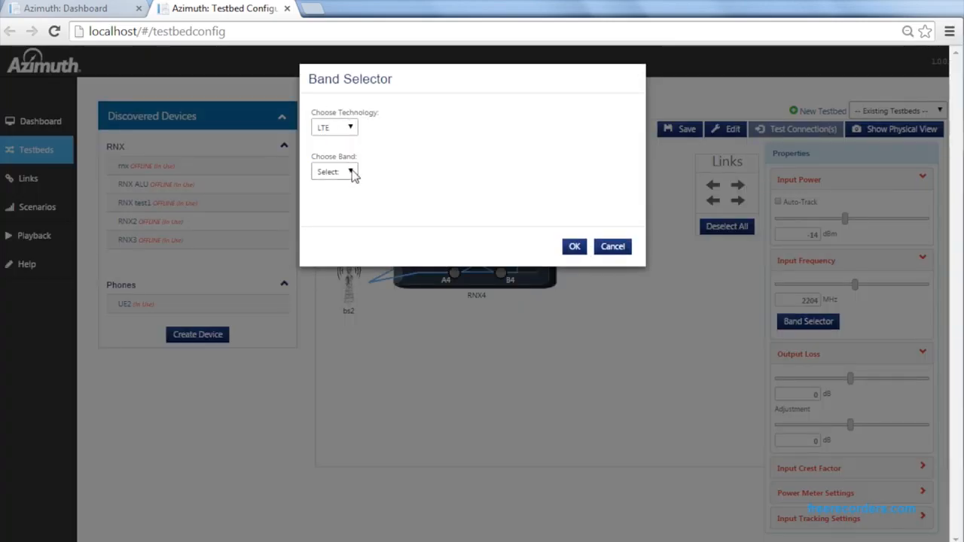
{"action": "left_click", "coordinate": [352, 172]}
{"action": "left_click", "coordinate": [341, 218]}
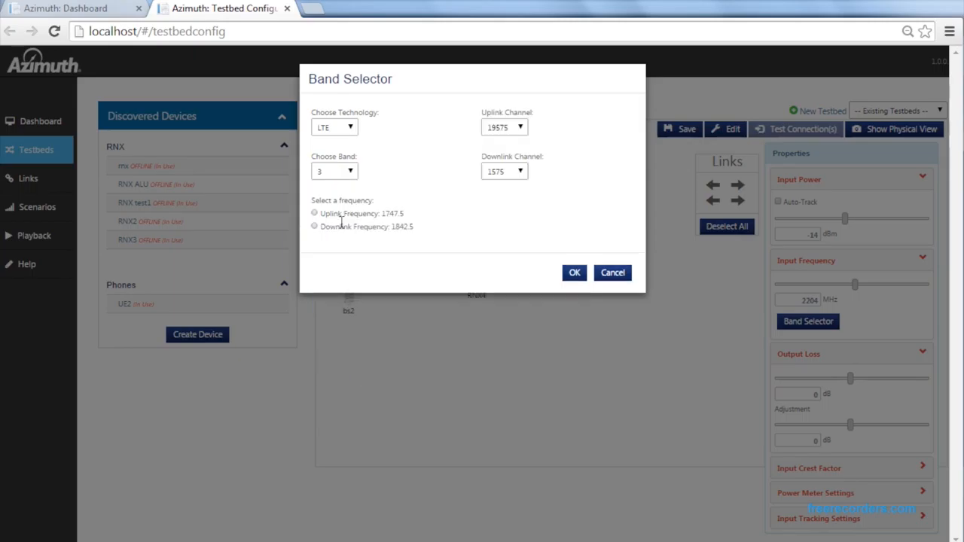
Step: Set uplink channel 19561 and downlink channel 1560, and apply the downlink frequency of 1841 to ports B1 and B2
{"action": "left_click", "coordinate": [521, 128]}
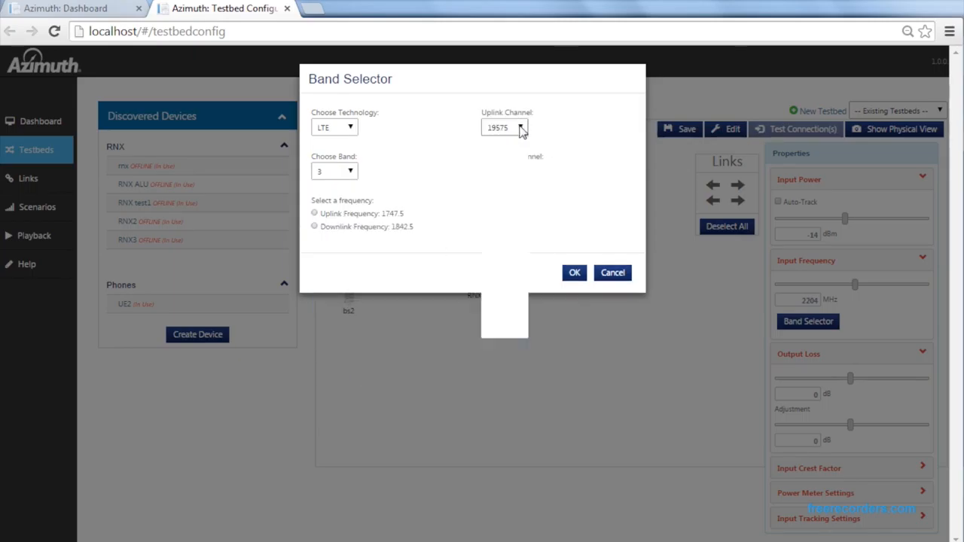
{"action": "left_click", "coordinate": [503, 211]}
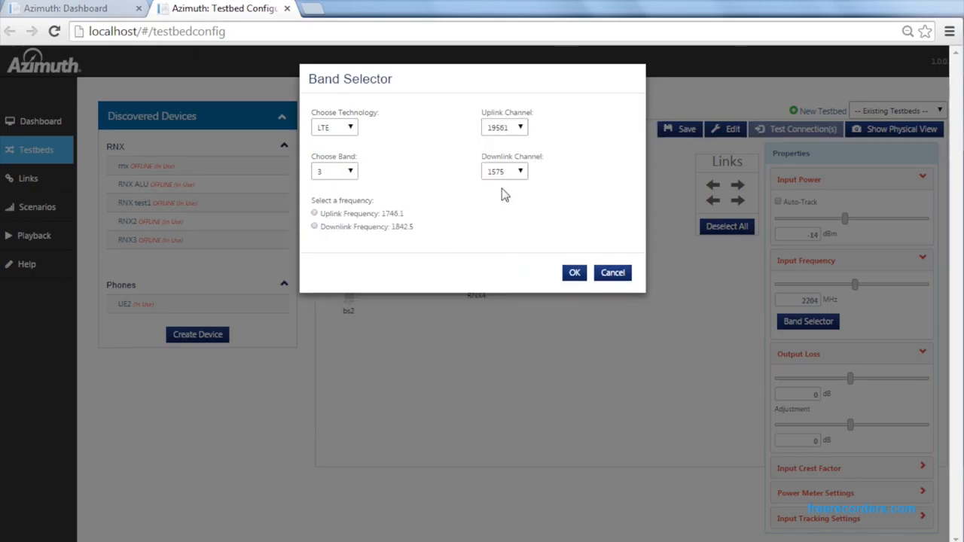
{"action": "left_click", "coordinate": [503, 172]}
{"action": "left_click", "coordinate": [497, 222]}
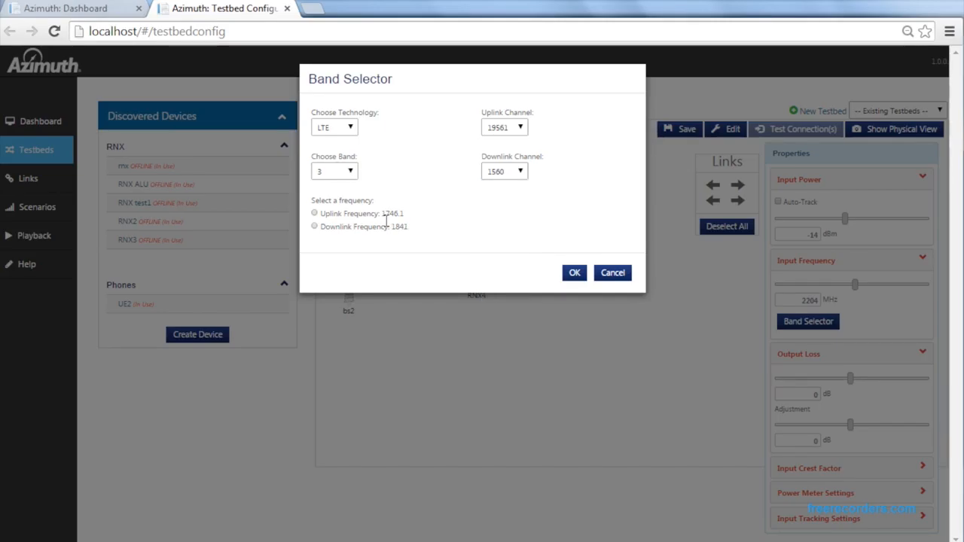
{"action": "left_click", "coordinate": [314, 214]}
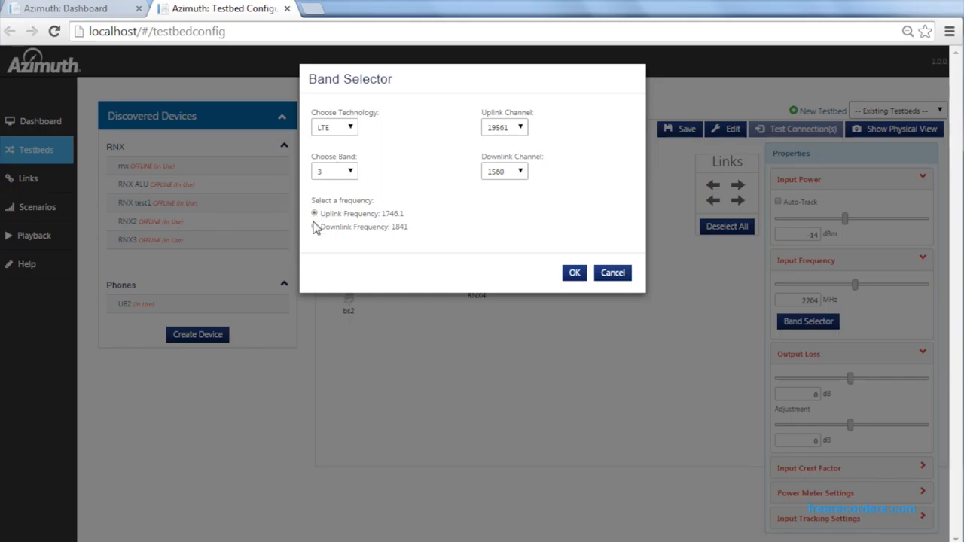
{"action": "left_click", "coordinate": [315, 227]}
{"action": "left_click", "coordinate": [580, 274]}
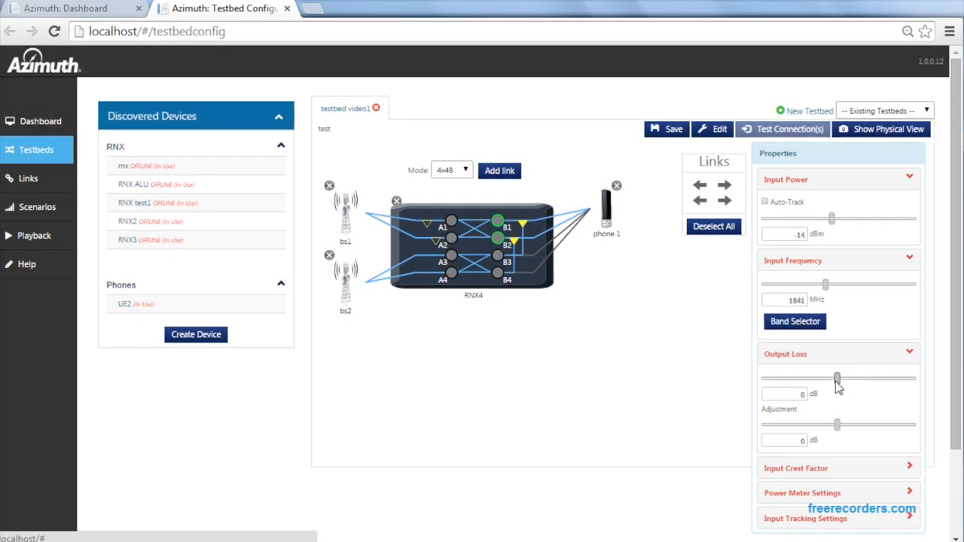
Step: Set the output loss of ports B1 and B2 to -4 dB and deselect the ports
{"action": "mouse_move", "coordinate": [837, 382]}
{"action": "left_mouse_down"}
{"action": "mouse_move", "coordinate": [813, 383]}
{"action": "mouse_move", "coordinate": [832, 382]}
{"action": "left_mouse_up"}
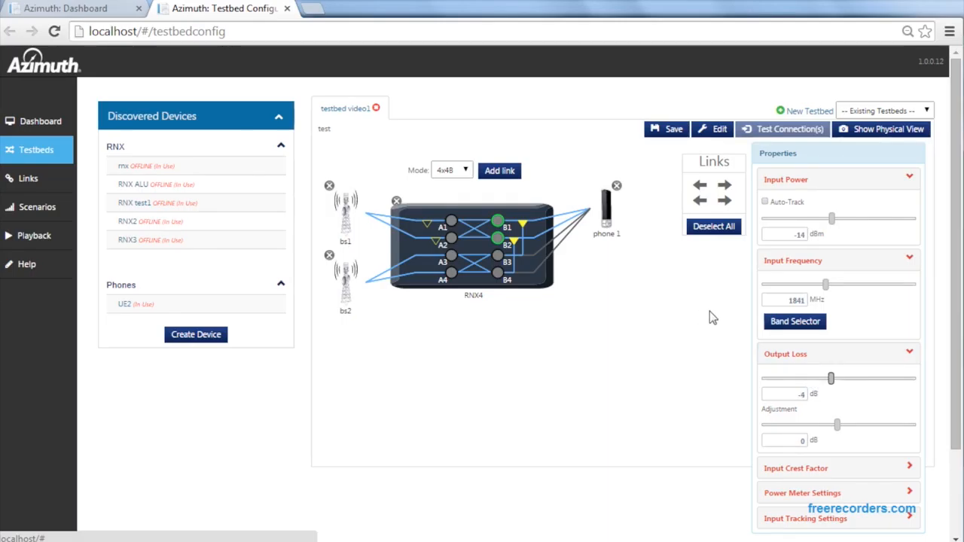
{"action": "left_click", "coordinate": [501, 226]}
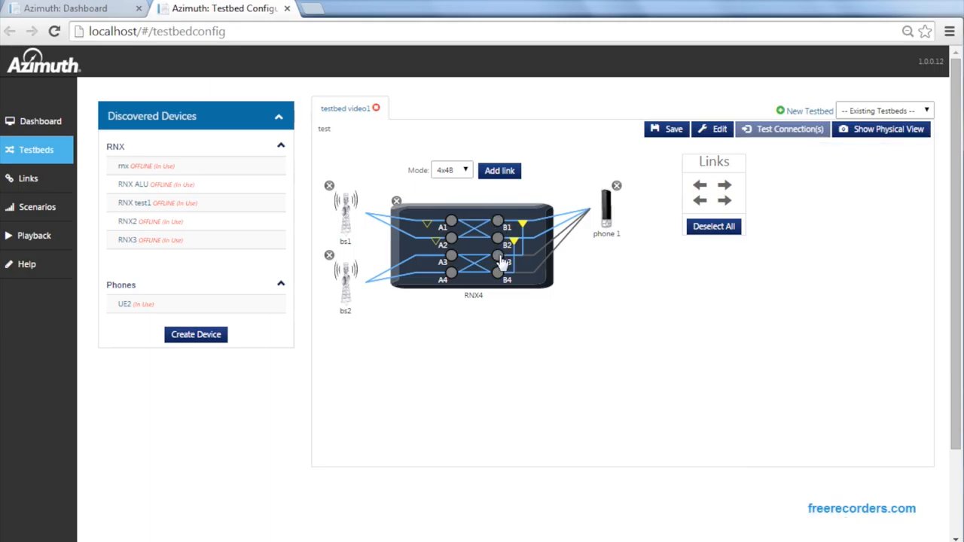
Step: Open the shared properties of RNX4 ports B3 and B4
{"action": "left_click", "coordinate": [499, 258]}
{"action": "left_click", "coordinate": [501, 274]}
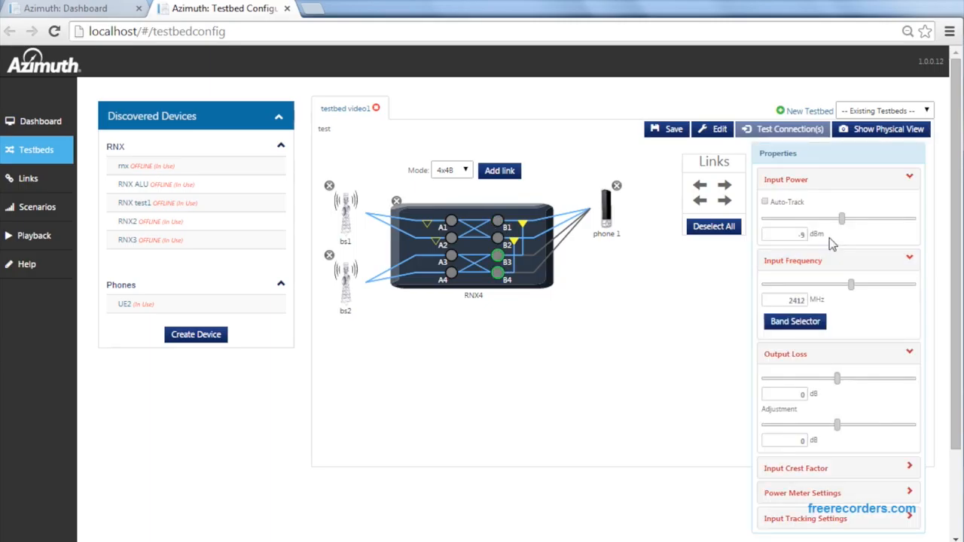